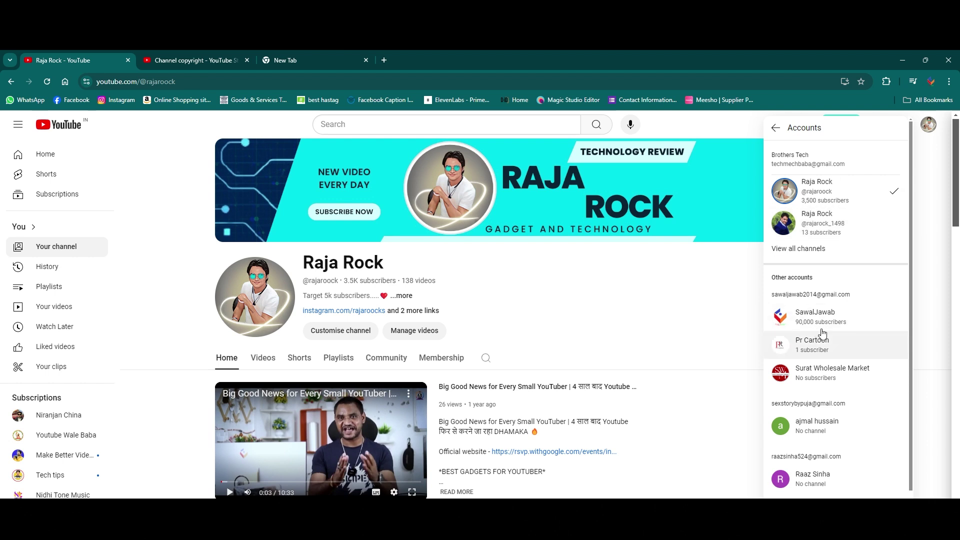
Step: Switch YouTube to the SawalJawab account and close the previous channel's Studio copyright page
left_click(827, 316)
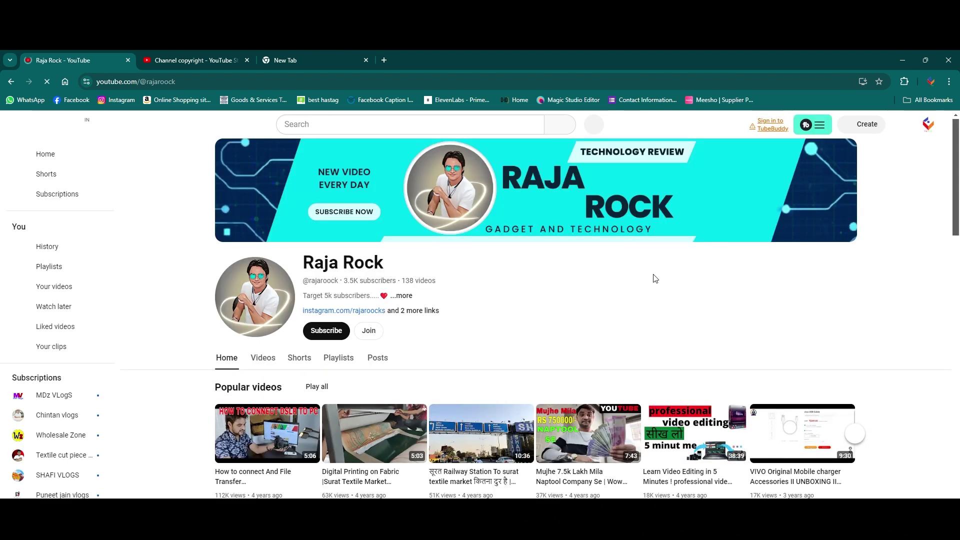
left_click(205, 56)
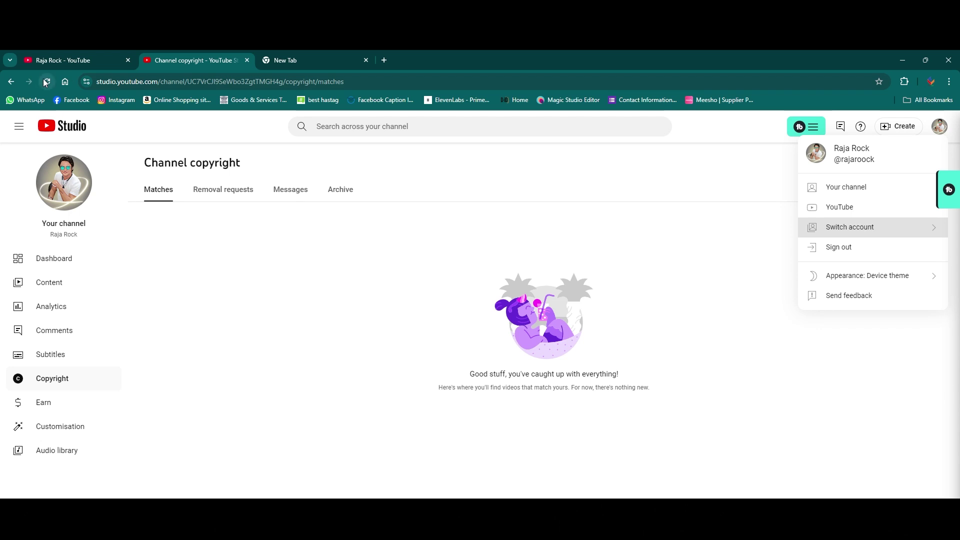
left_click(46, 82)
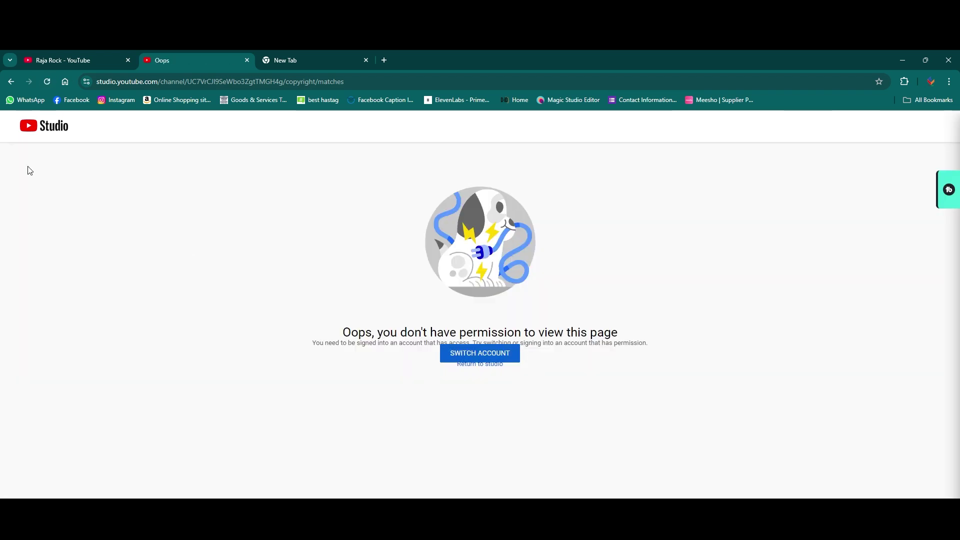
left_click(247, 60)
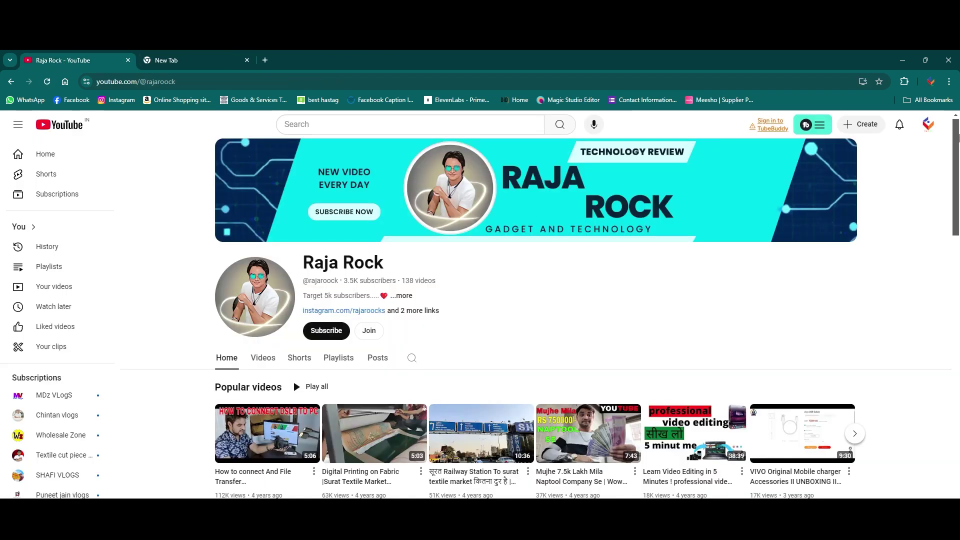
Step: Open the SawalJawab channel page and bring up its channel customization in YouTube Studio
left_click(928, 124)
left_click(873, 177)
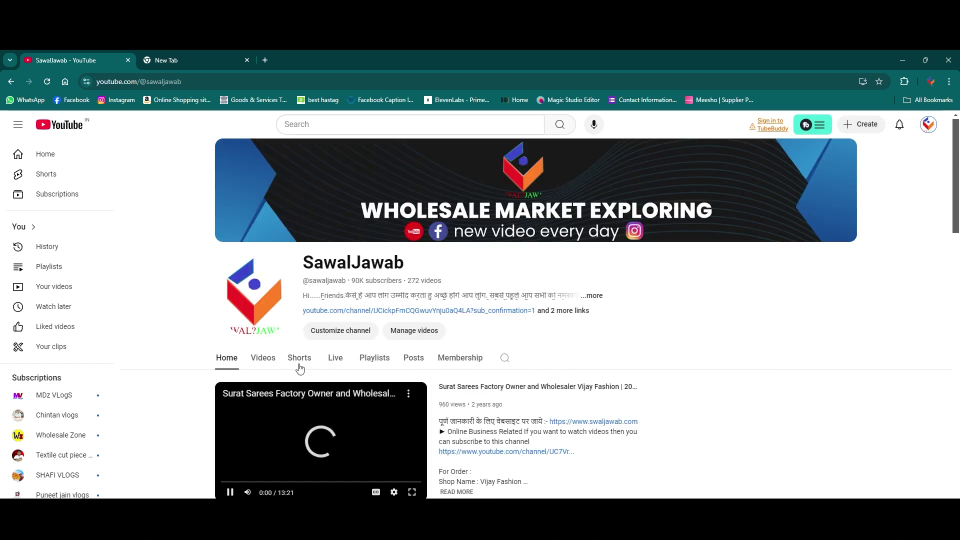
left_click(342, 331)
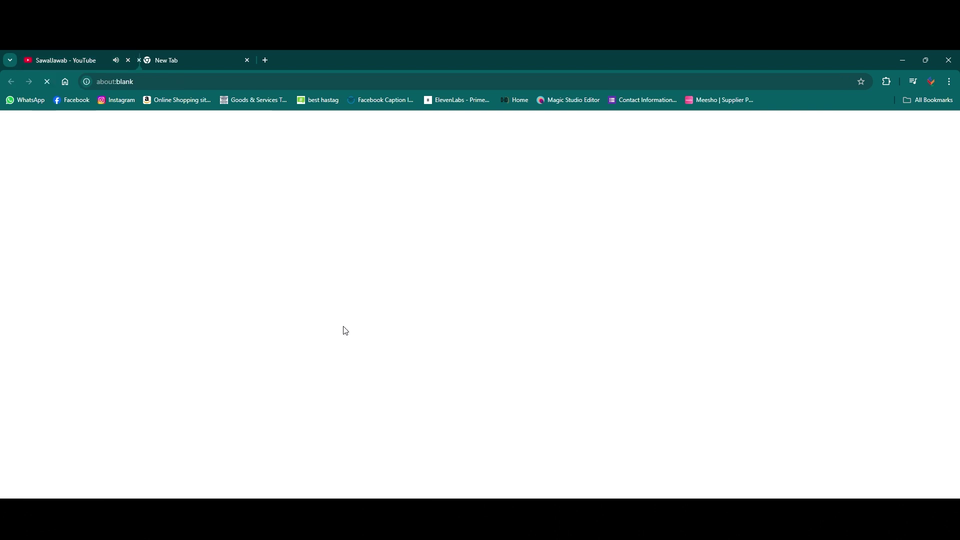
Step: Look through the list of uploaded videos on the SawalJawab channel page
left_click(95, 60)
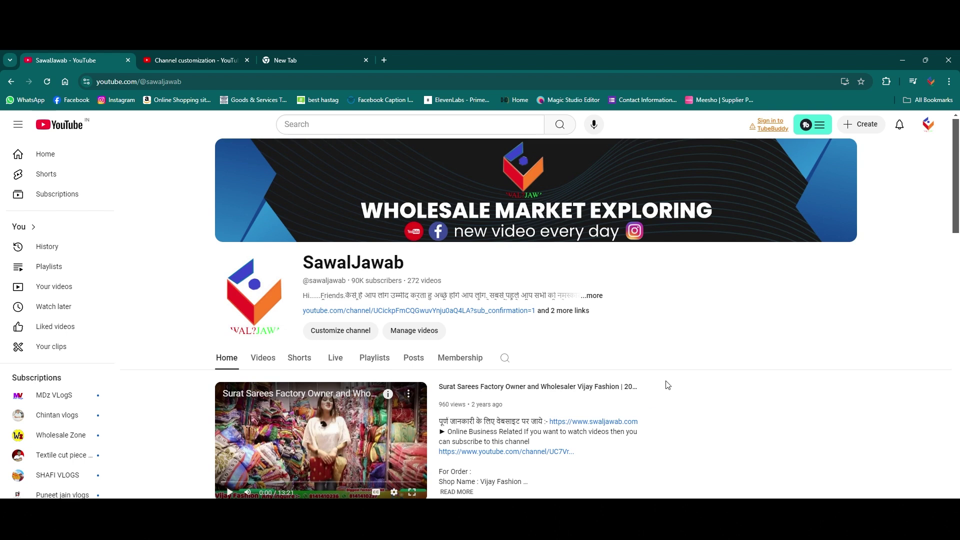
left_click(263, 362)
scroll(669, 388, "down", 7)
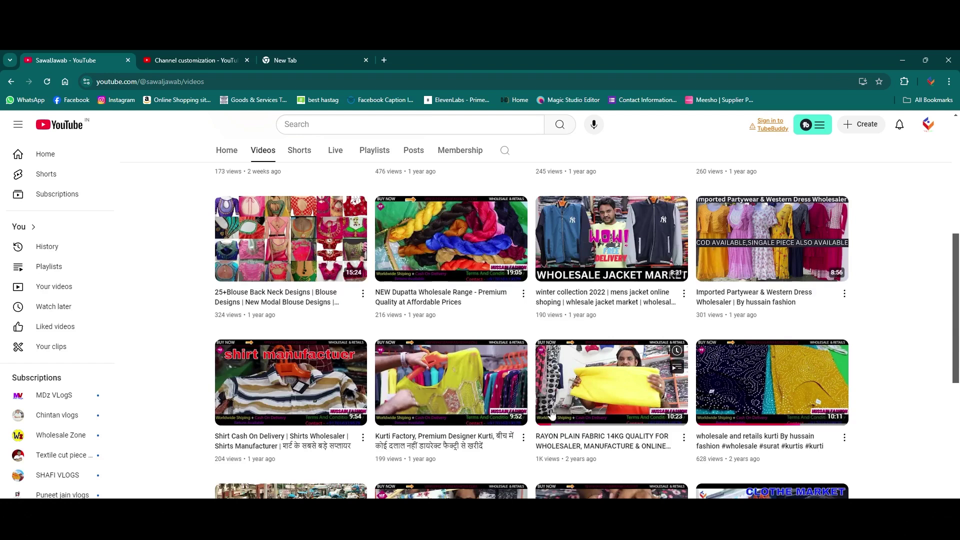
scroll(593, 452, "up", 7)
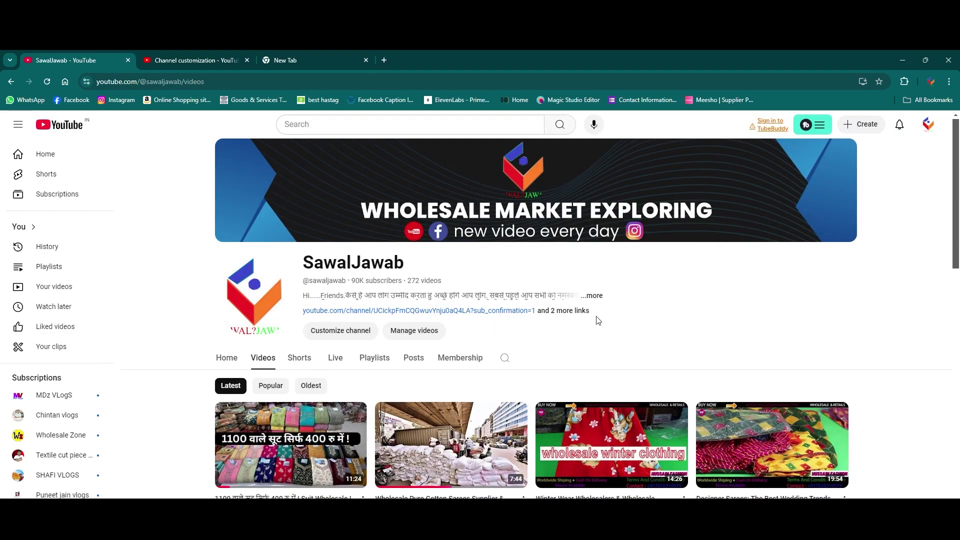
Step: Open the channel's copyright matches in Studio, also checking its removal requests
left_click(217, 54)
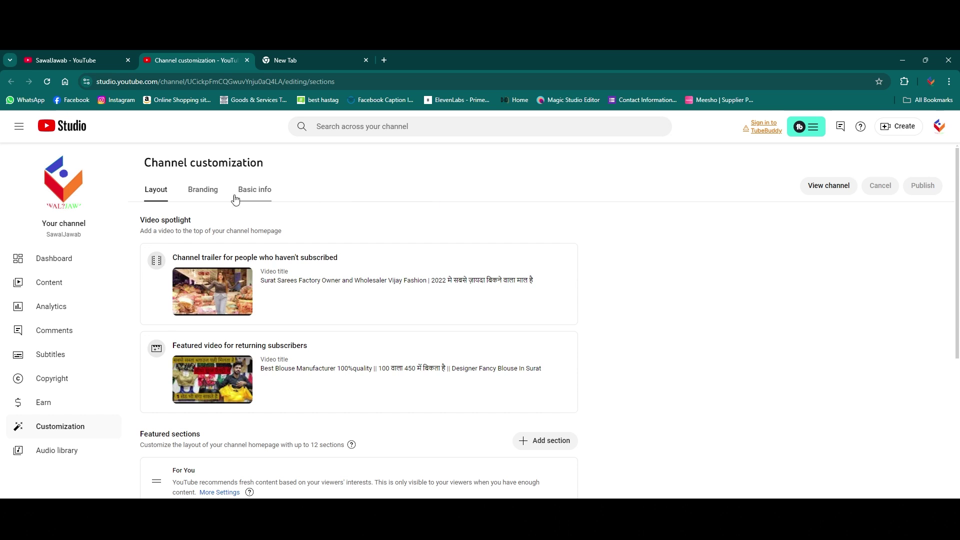
left_click(66, 386)
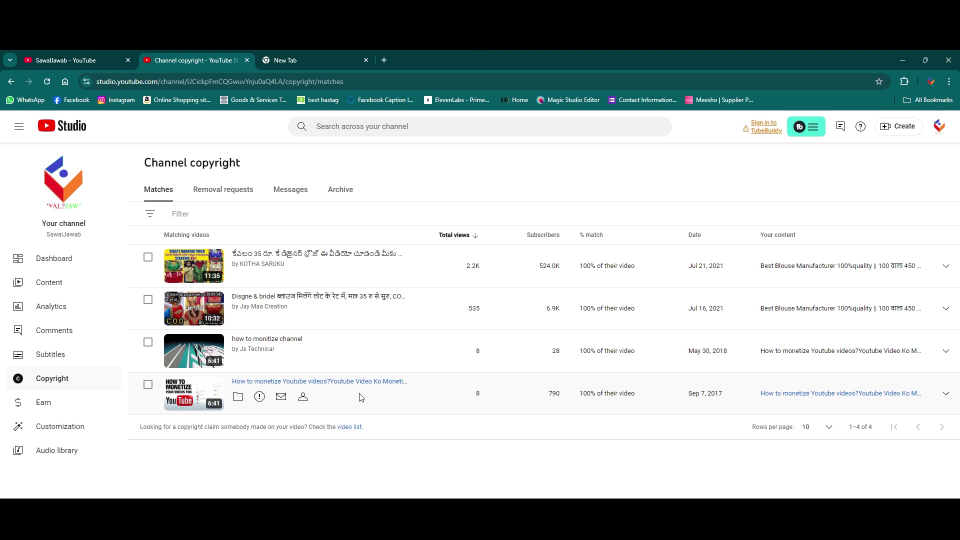
left_click(229, 193)
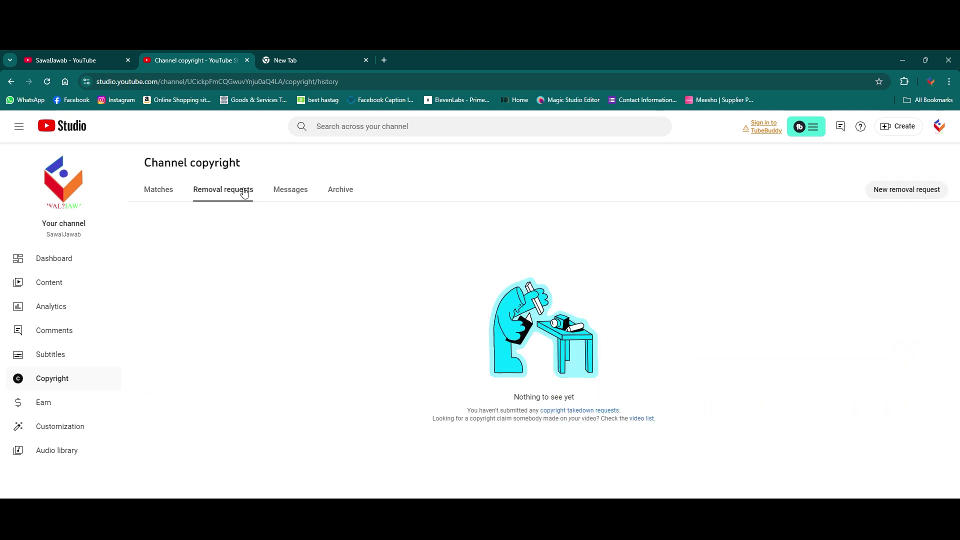
left_click(157, 192)
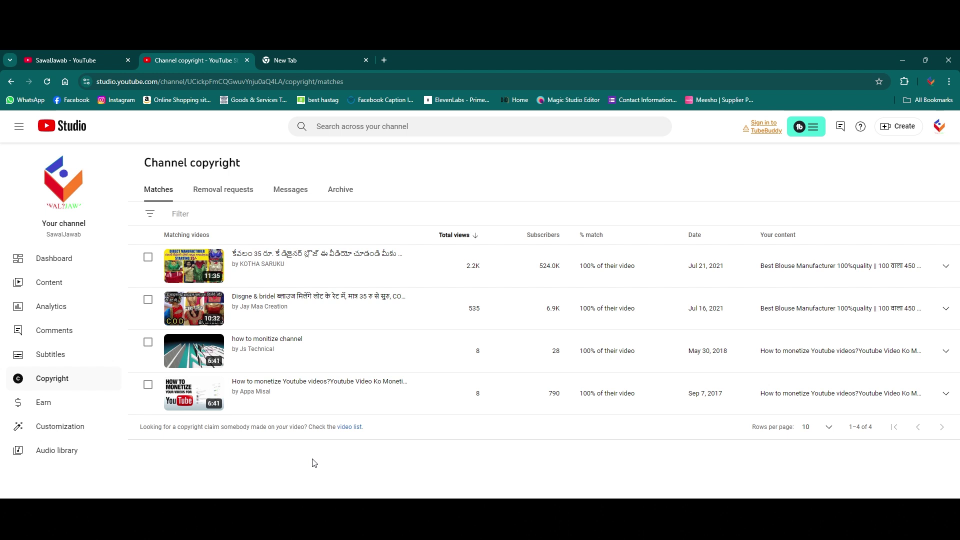
Step: Open the matching video "How to monetize Youtube videos?Youtube Video Ko Monetize Kaise Kare" and play it muted, skipping ahead
left_click(320, 382)
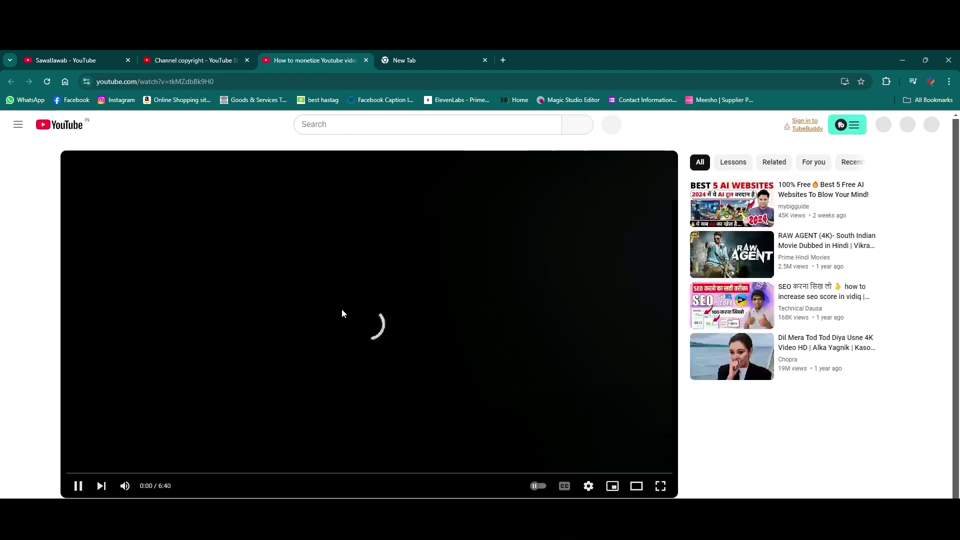
left_click(82, 485)
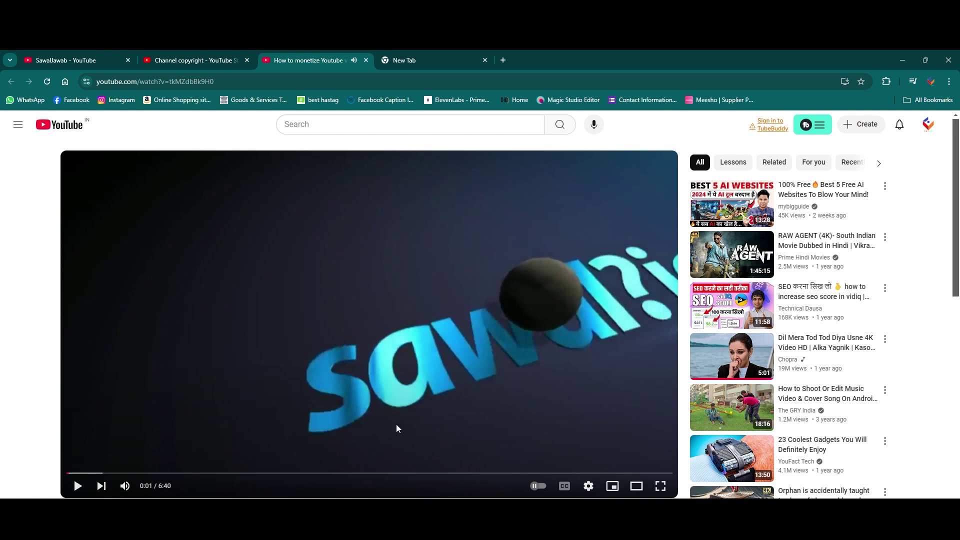
left_click(124, 486)
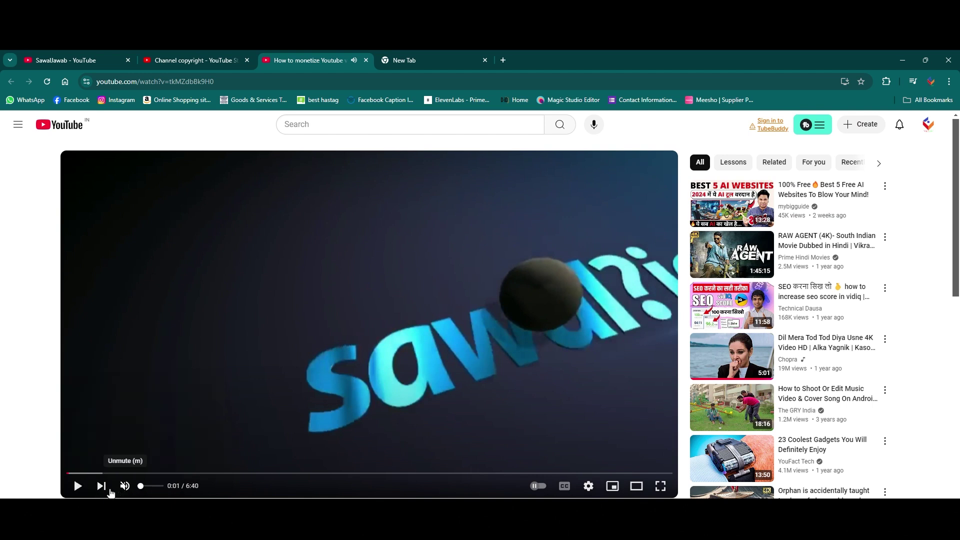
left_click(77, 486)
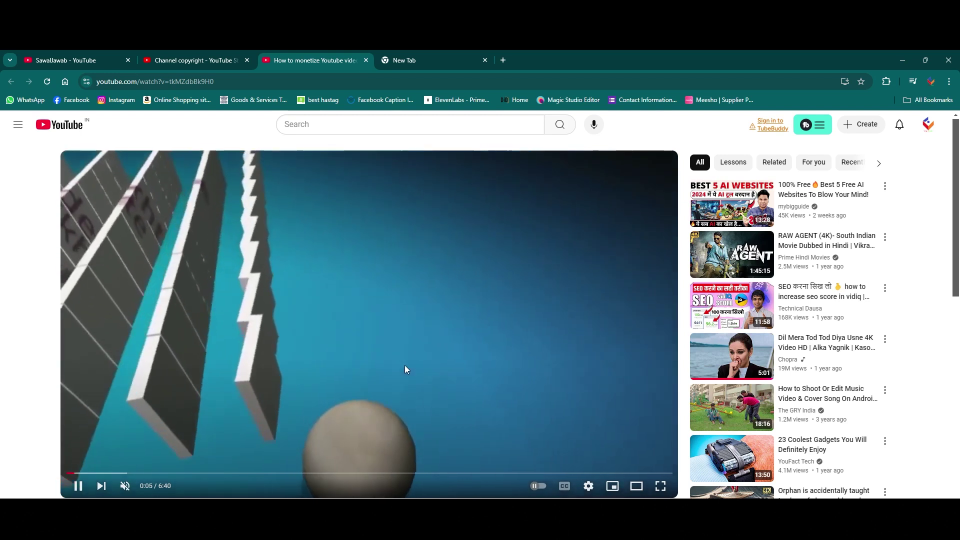
left_click_drag(128, 473, 126, 475)
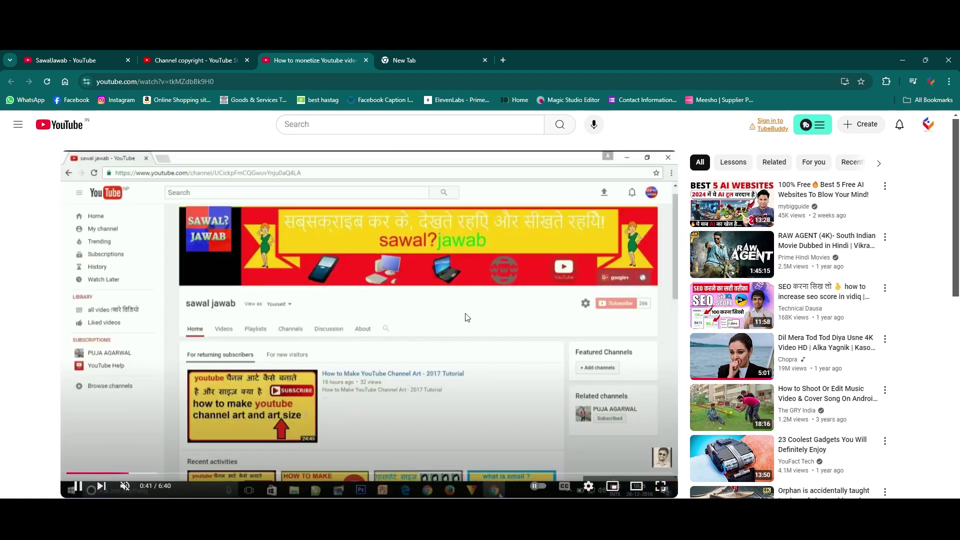
left_click(170, 474)
Step: Examine the copied video's content and its uploader details, and close it to return to the copyright matches
scroll(387, 377, "down", 3)
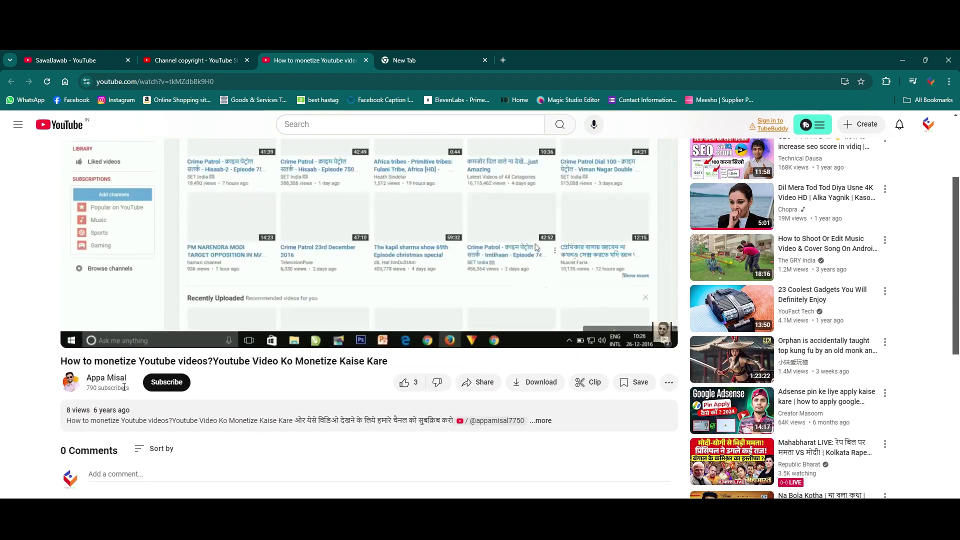
scroll(403, 398, "up", 3)
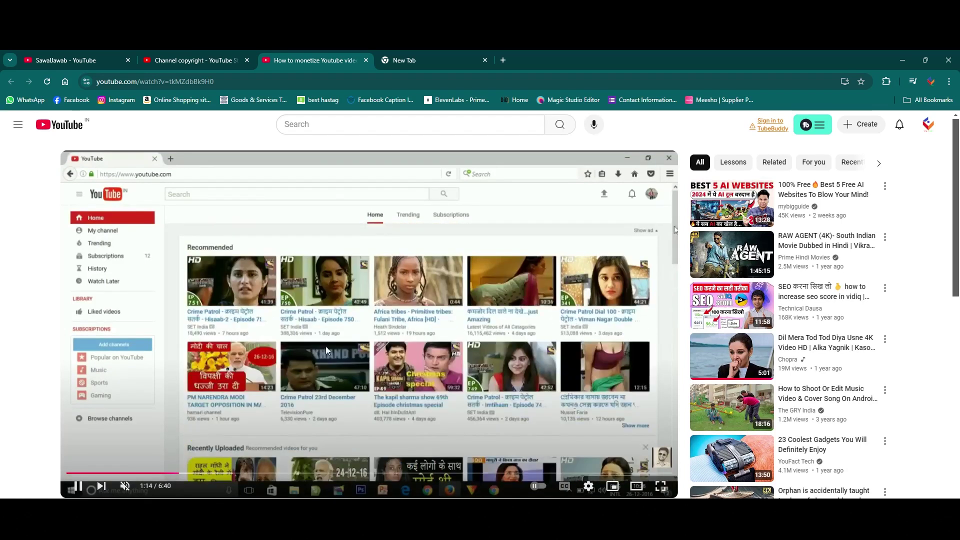
scroll(422, 363, "down", 7)
scroll(423, 363, "up", 7)
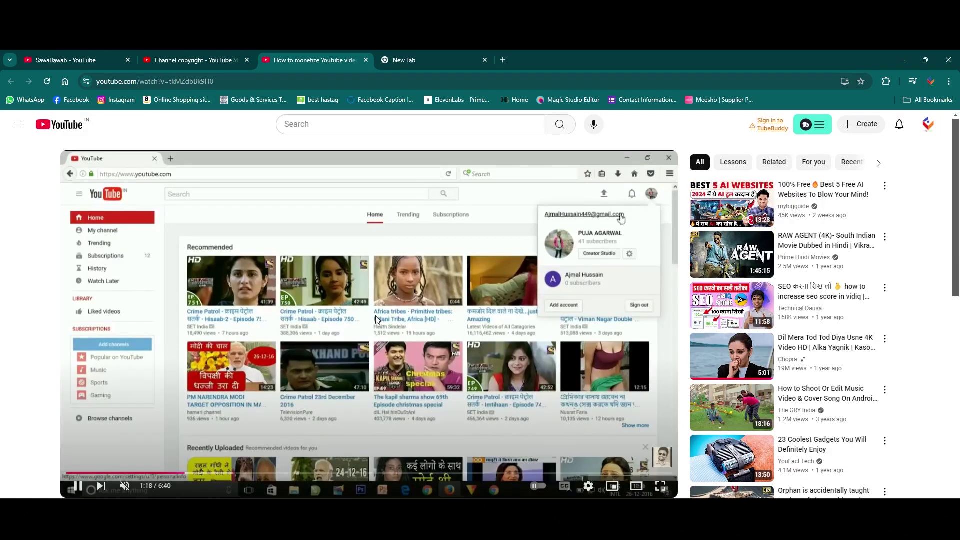
scroll(377, 316, "down", 3)
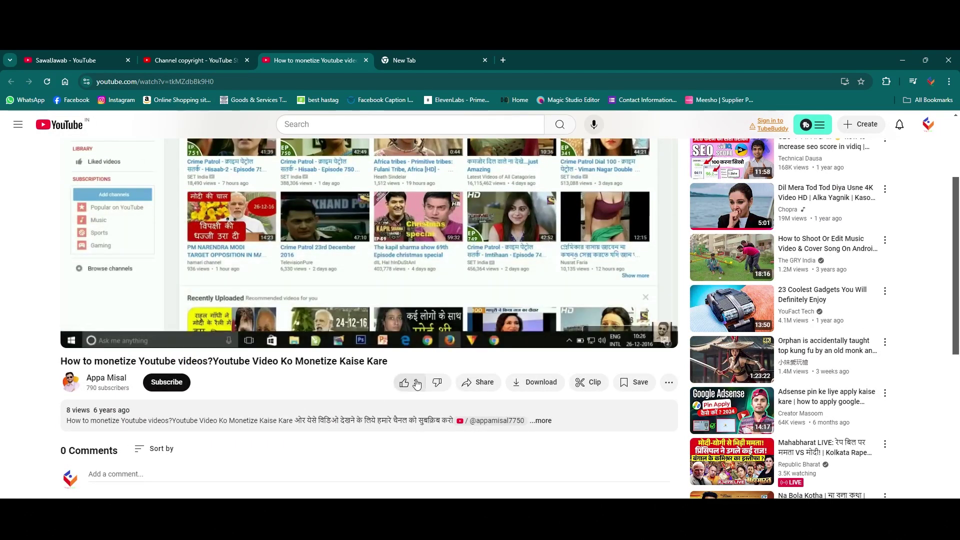
scroll(429, 380, "up", 3)
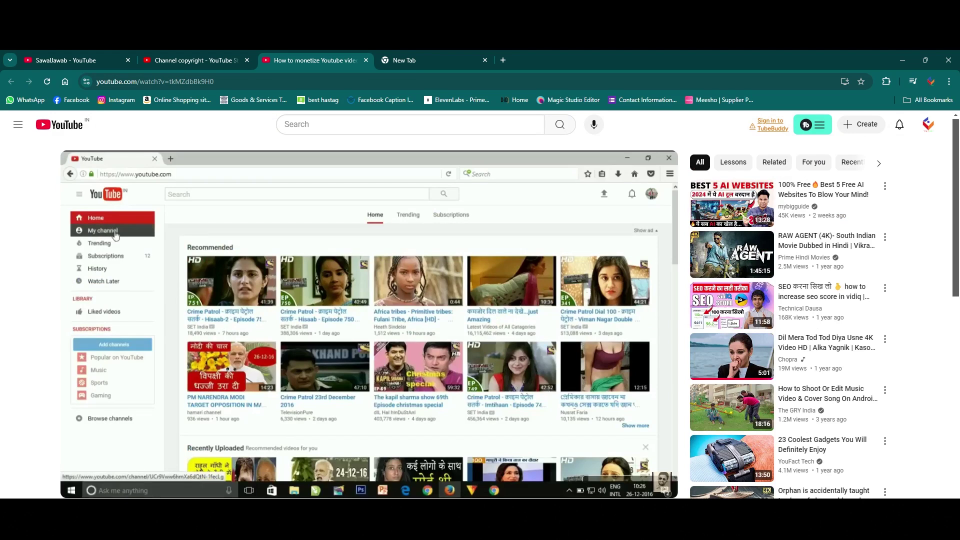
mouse_move(275, 334)
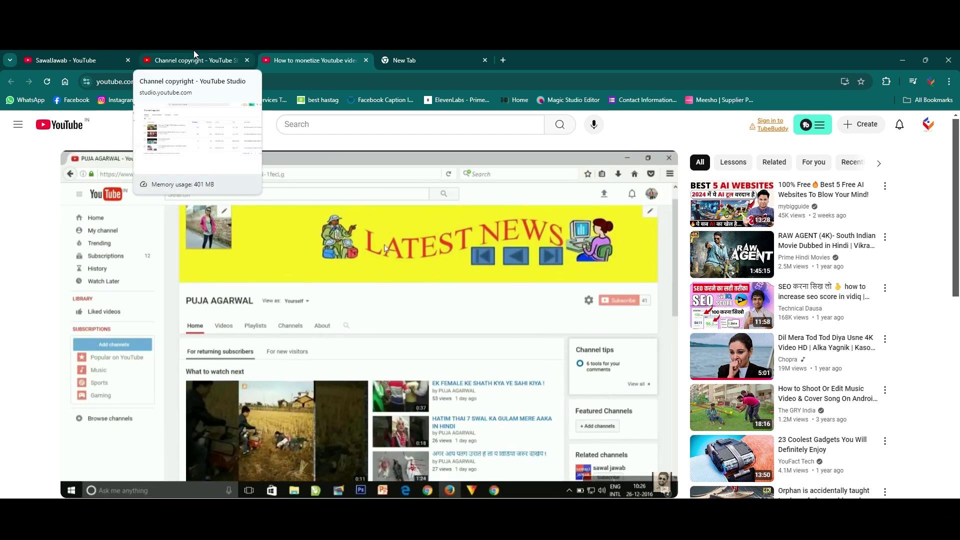
left_click(194, 51)
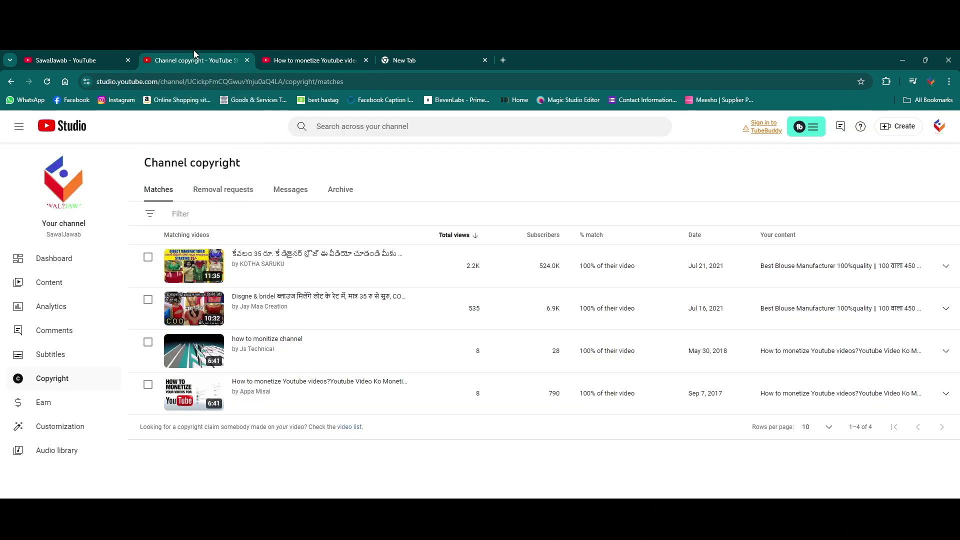
left_click(366, 60)
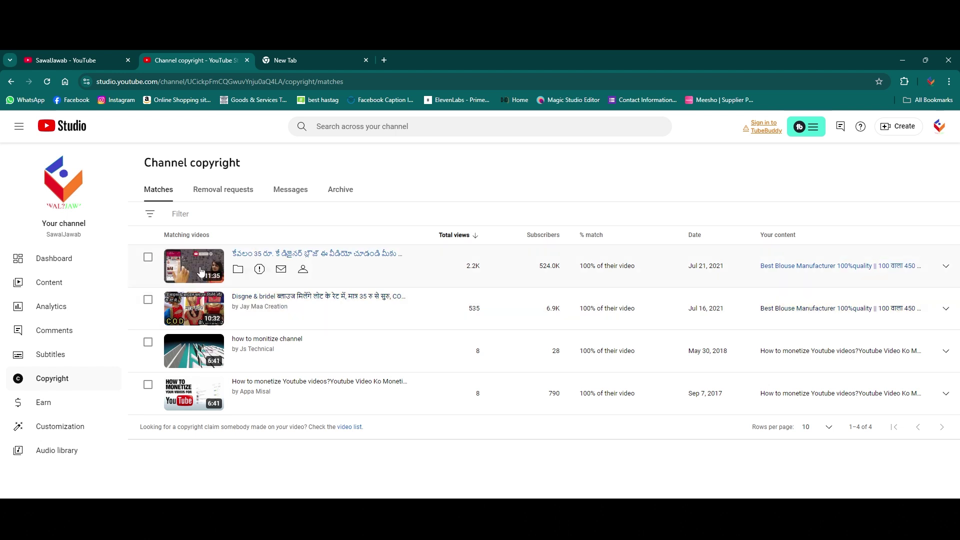
Step: Select only the two 6:41 matches about monetizing YouTube and start a removal request for them
left_click(148, 257)
left_click(148, 332)
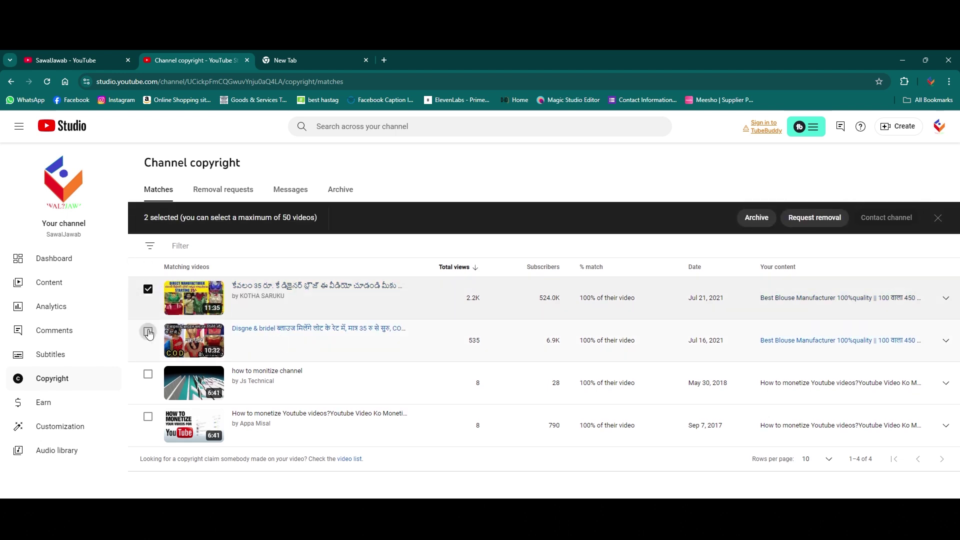
left_click(148, 374)
left_click(148, 416)
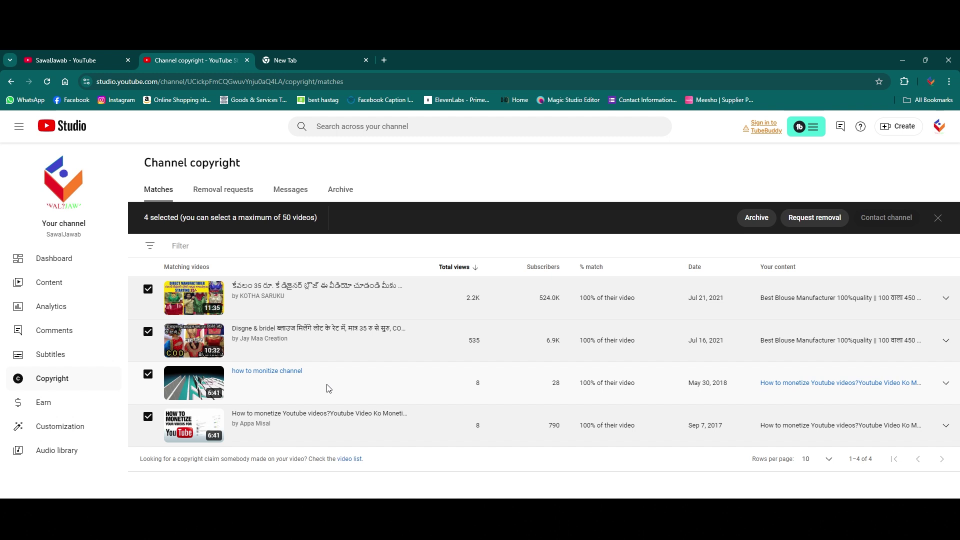
left_click(148, 289)
left_click(148, 331)
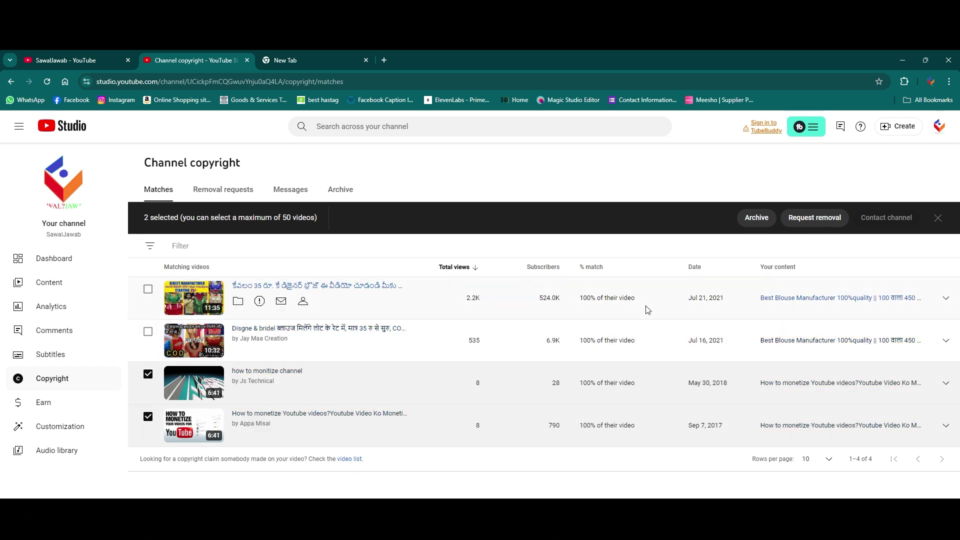
left_click(822, 224)
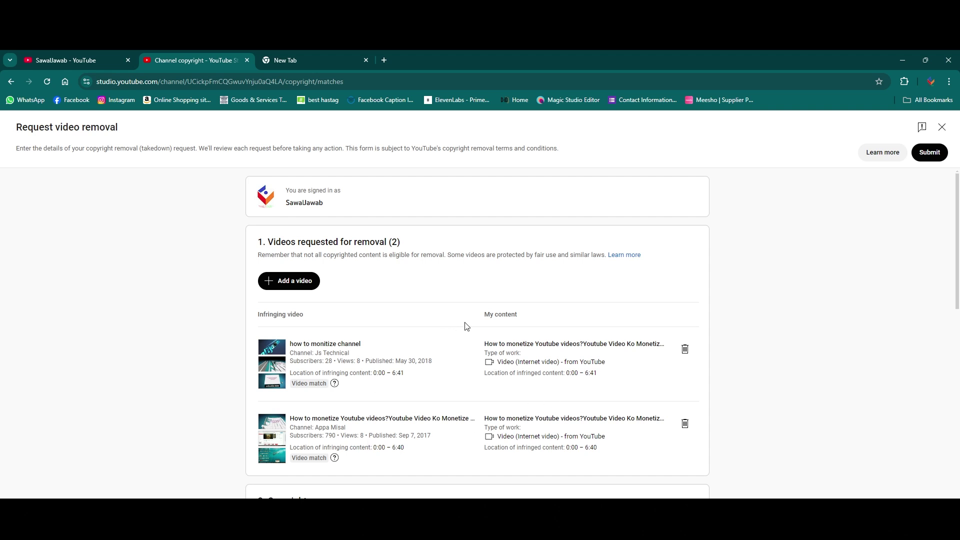
Step: Set the affected party to Myself in the Copyright owner section and place the cursor in the copyright owner name field
scroll(465, 326, "down", 5)
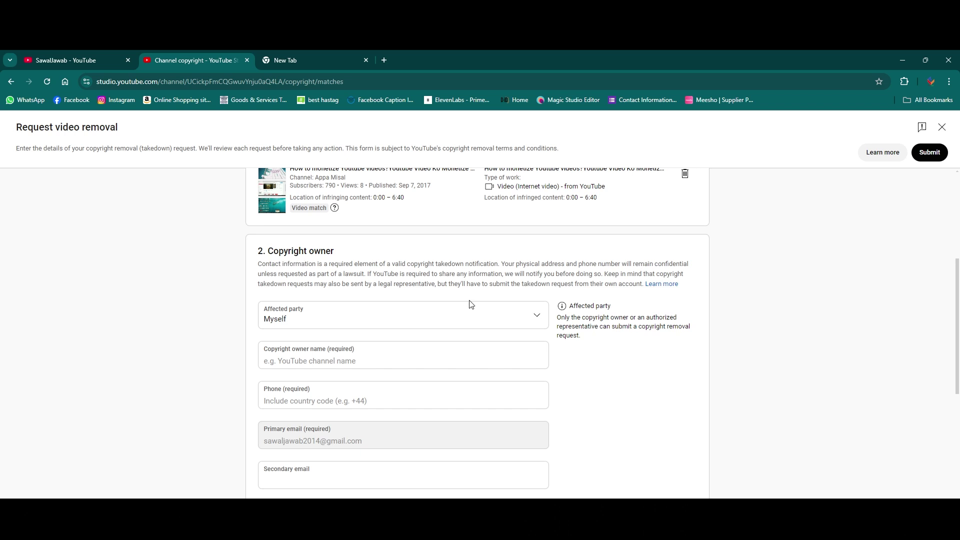
scroll(470, 304, "down", 1)
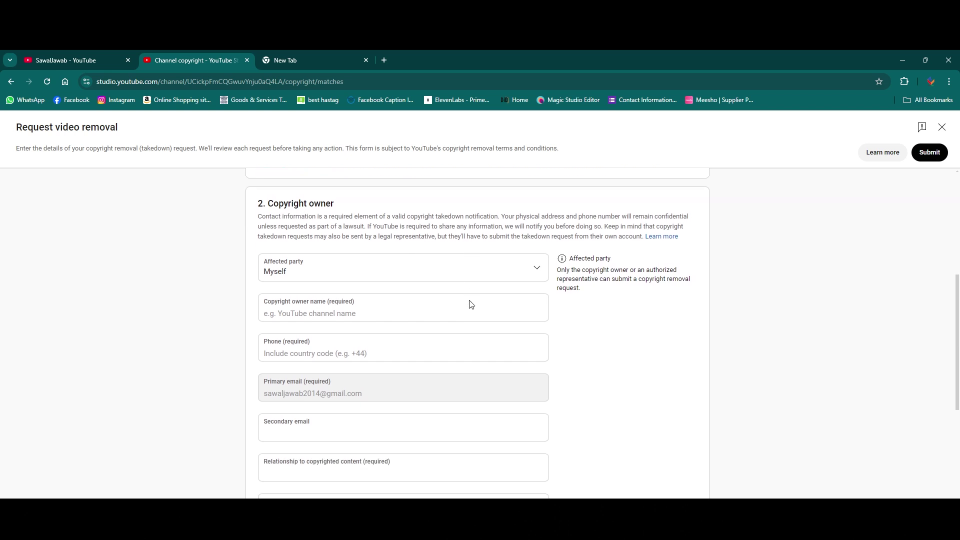
left_click(459, 272)
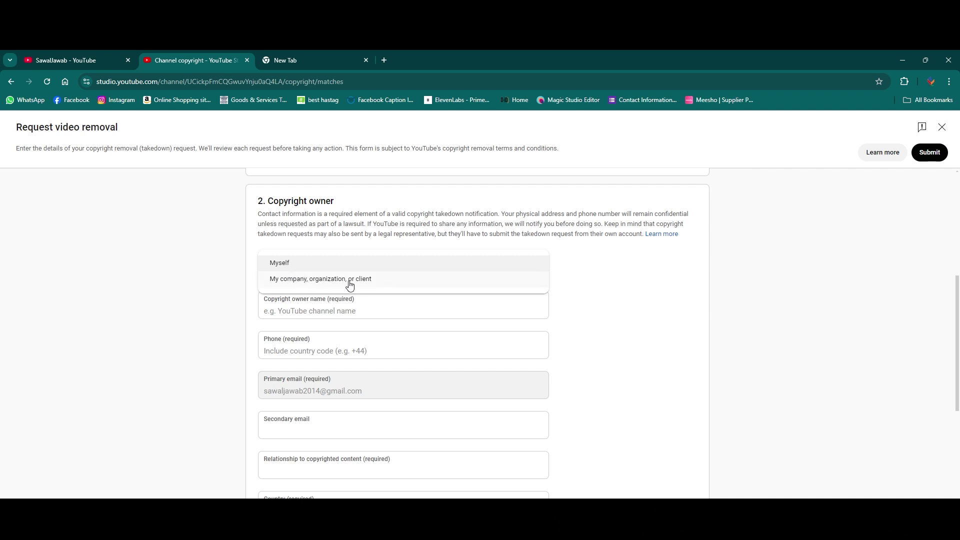
left_click(376, 286)
left_click(394, 275)
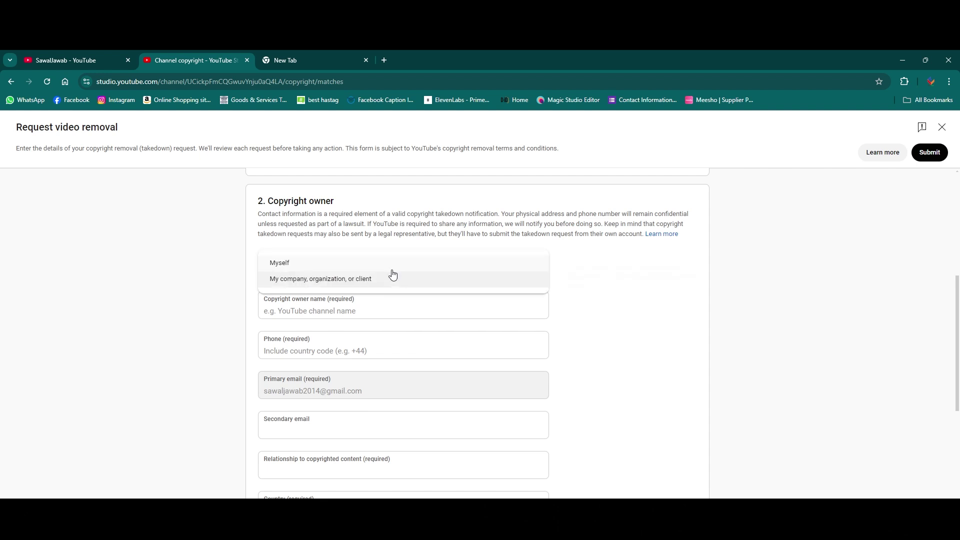
left_click(315, 269)
left_click(366, 309)
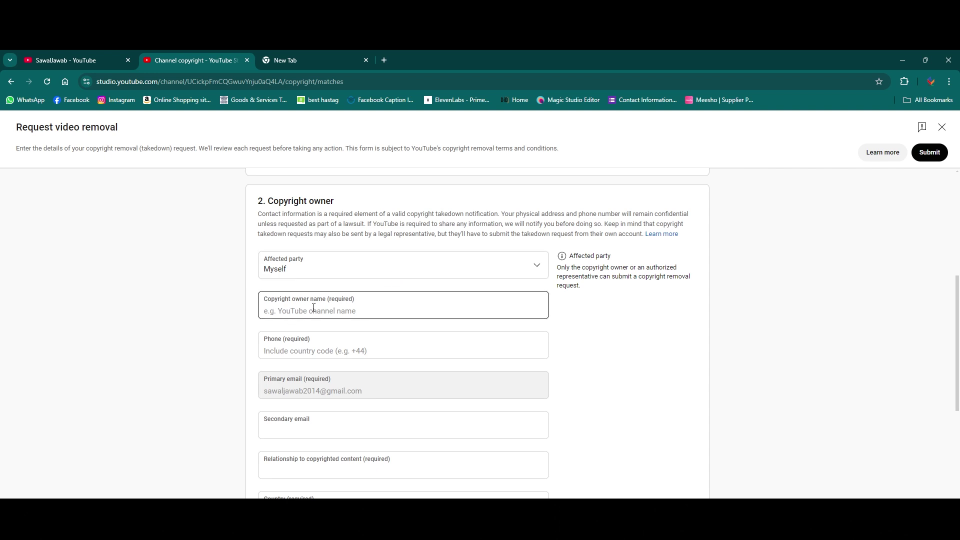
Step: Review the copyright owner name, phone, primary email and secondary email fields with their help notes
left_click(342, 311)
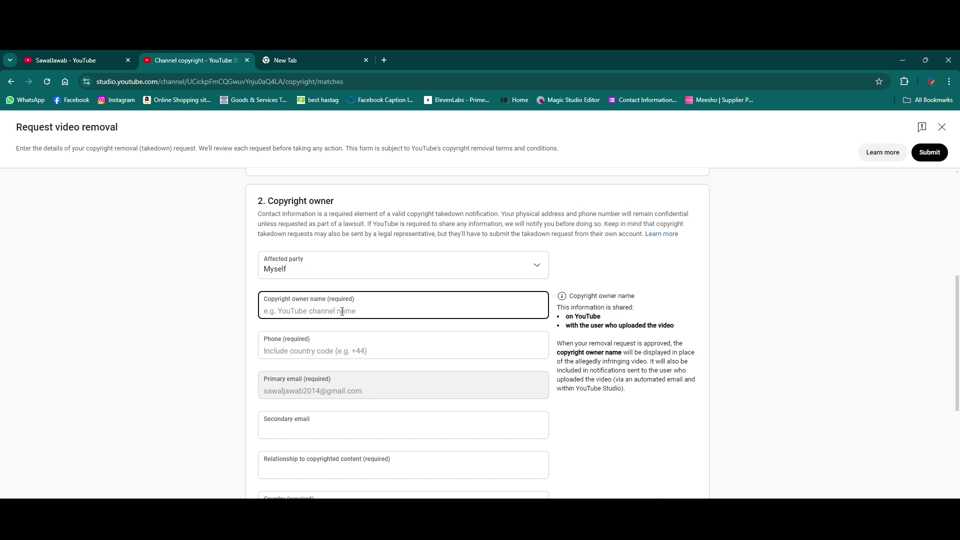
left_click(318, 353)
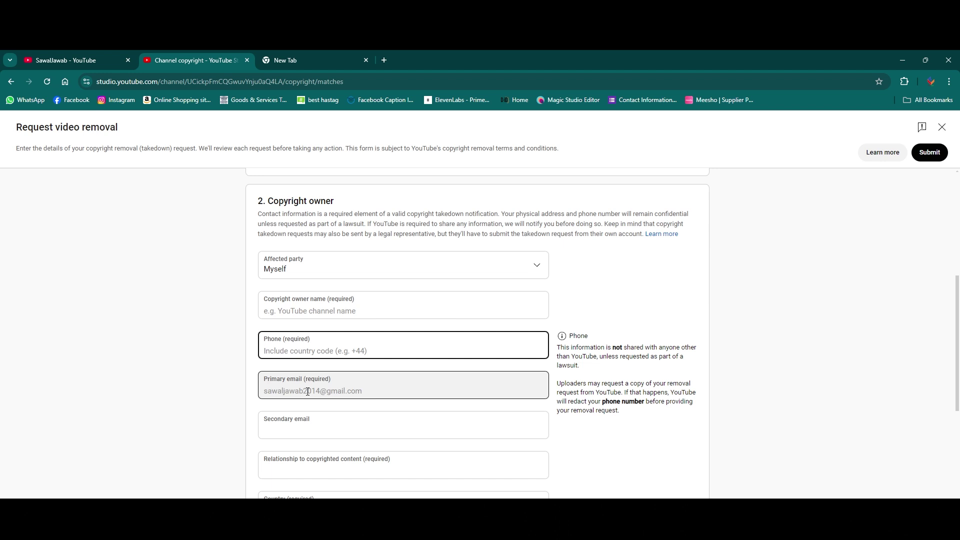
scroll(373, 353, "down", 2)
left_click(366, 293)
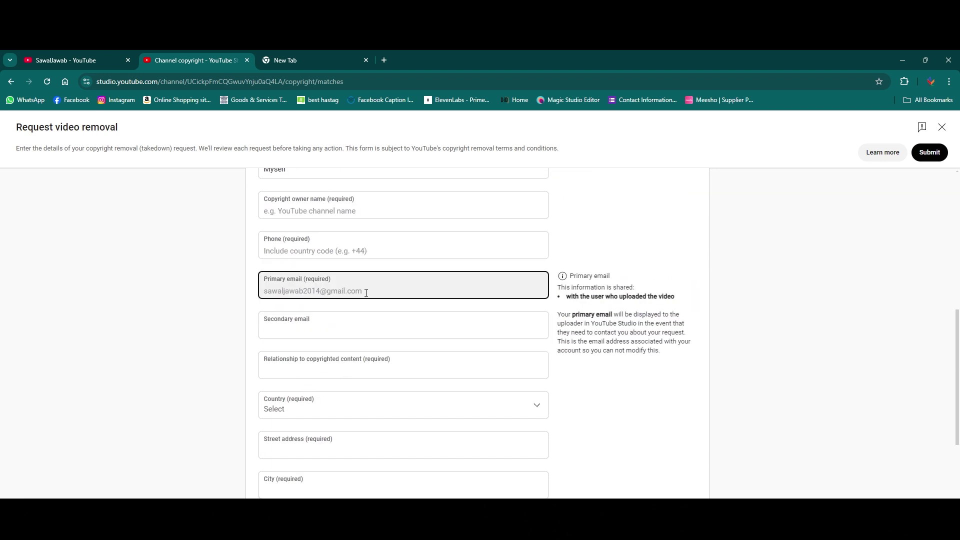
left_click(287, 332)
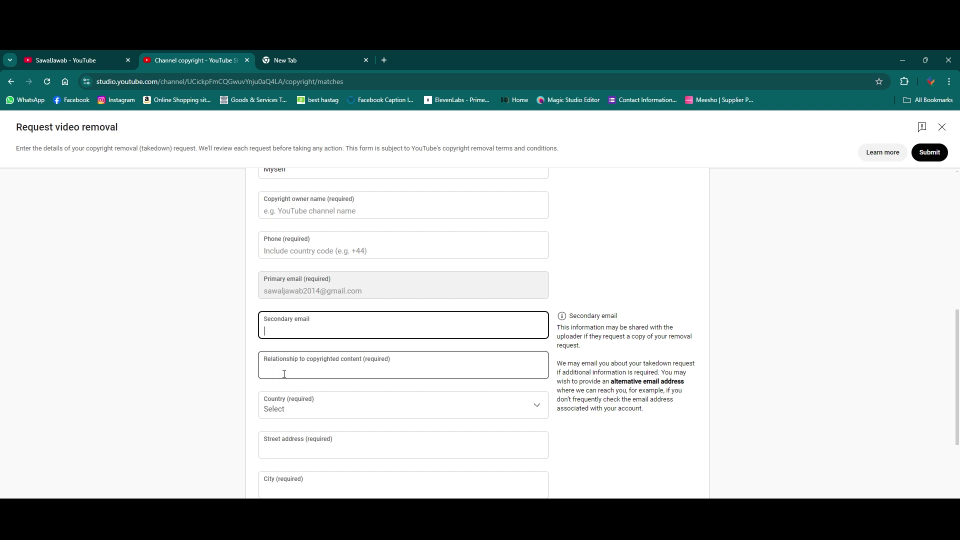
Step: Enter "my video" as the relationship to the copyrighted content and set the country to India
left_click(323, 372)
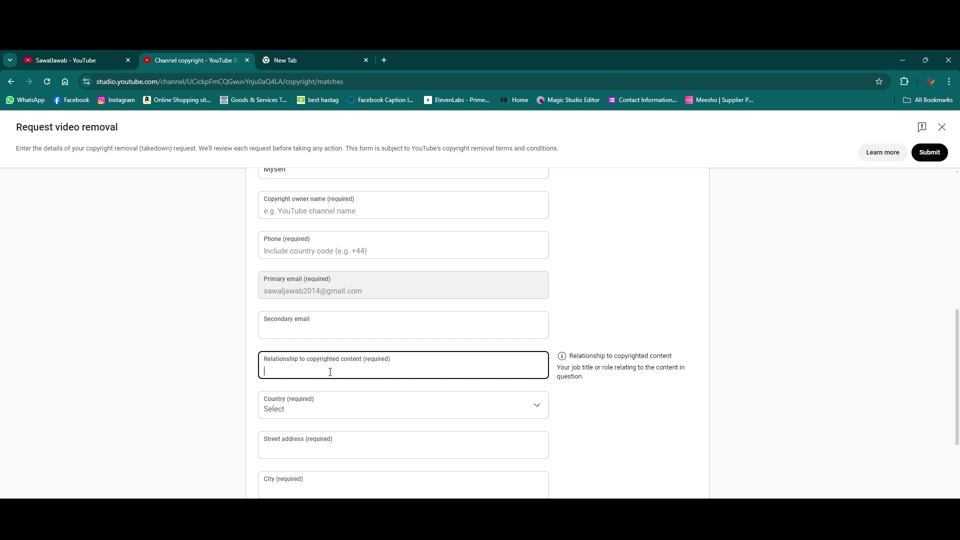
type("my video")
scroll(349, 407, "down", 2)
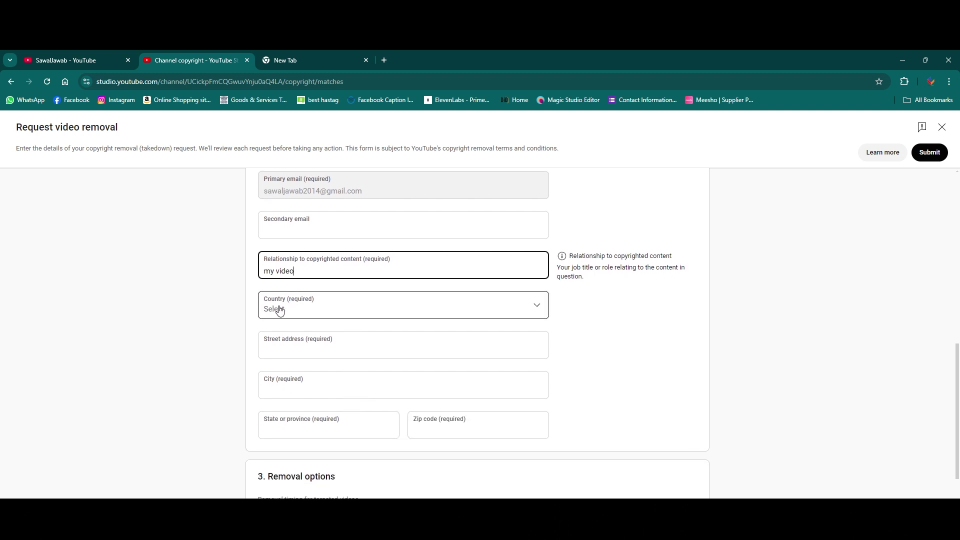
left_click(326, 313)
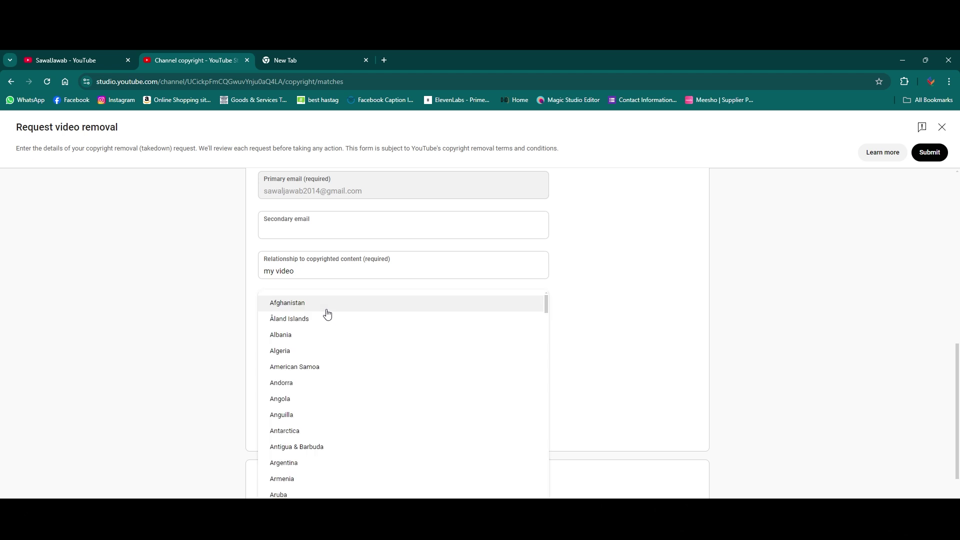
type("in")
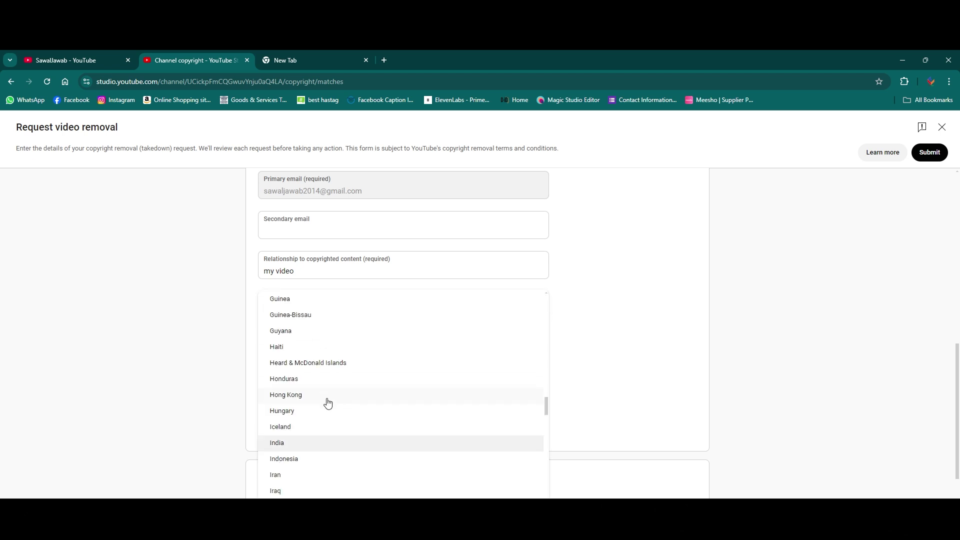
left_click(317, 445)
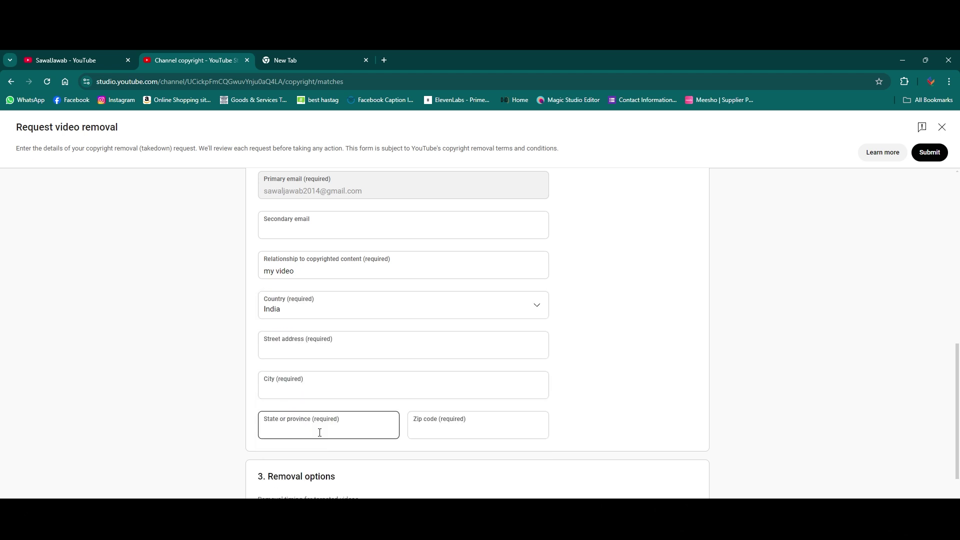
Step: Review the street address, city, state and zip code fields and the removal options of the request
left_click(318, 356)
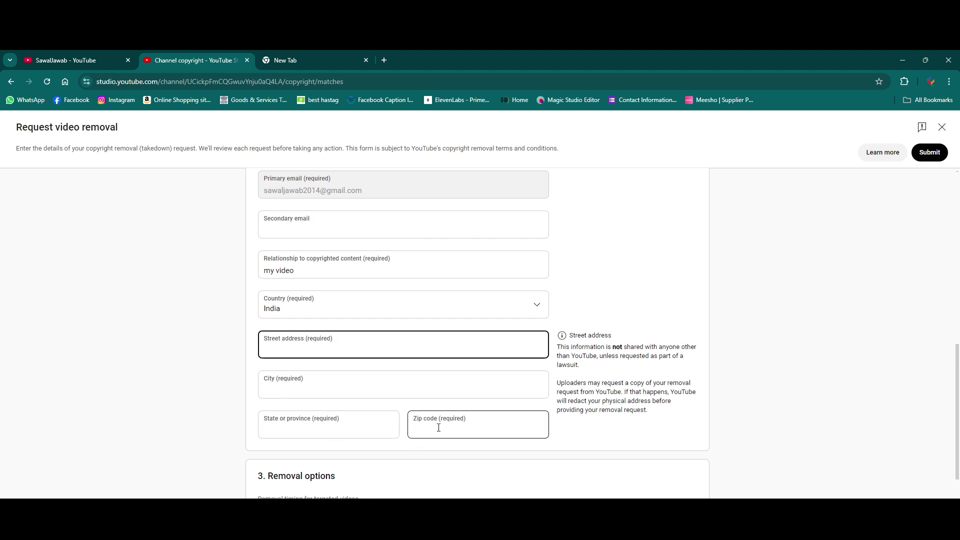
scroll(439, 427, "down", 3)
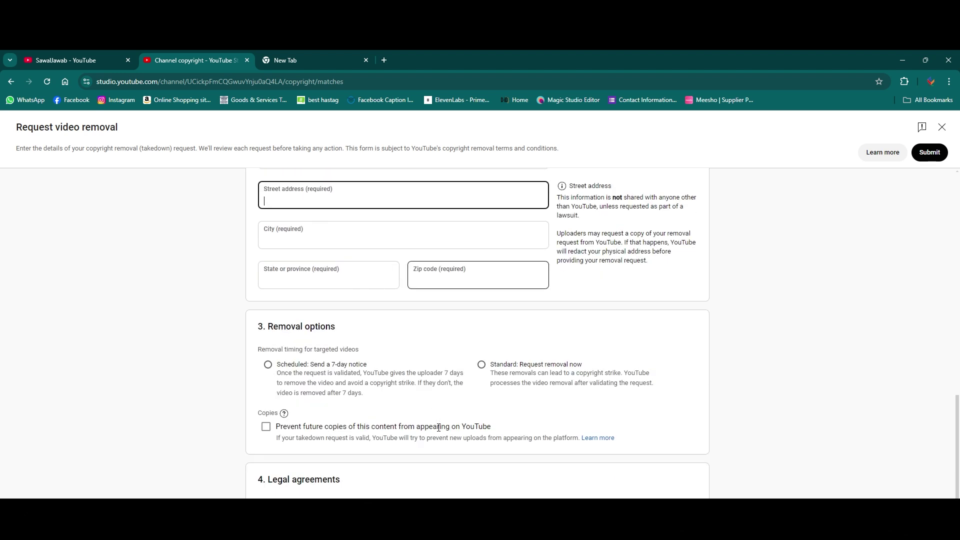
scroll(439, 371, "up", 3)
left_click(448, 375)
scroll(449, 375, "down", 4)
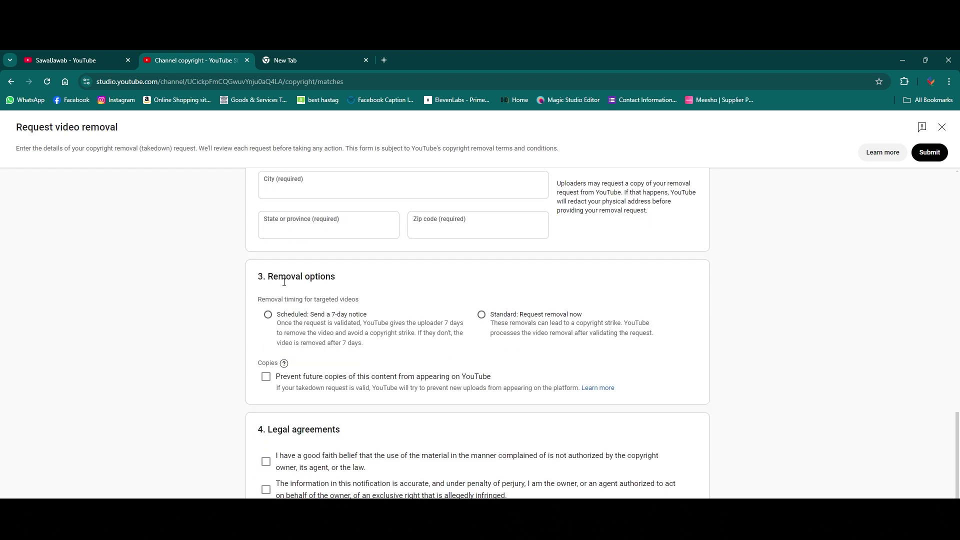
scroll(325, 289, "down", 1)
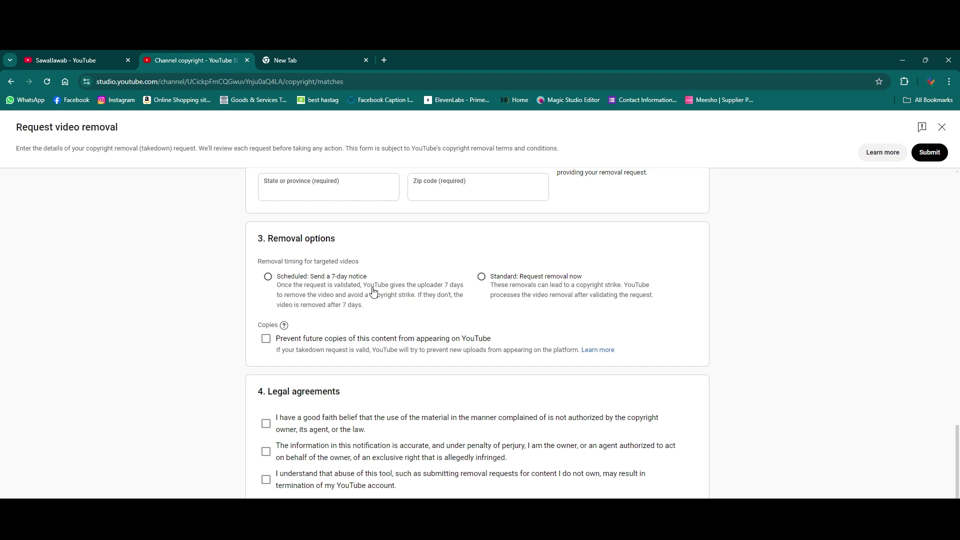
Step: Set the removal timing to "Standard: Request removal now" and accept the good faith and accurate information agreements
left_click(482, 278)
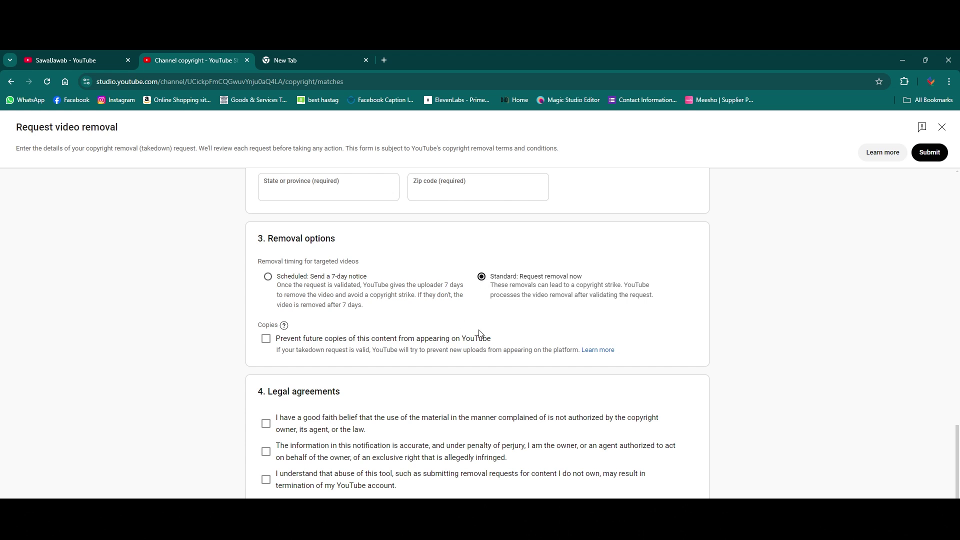
left_click(267, 423)
left_click(266, 452)
left_click(266, 481)
left_click(488, 493)
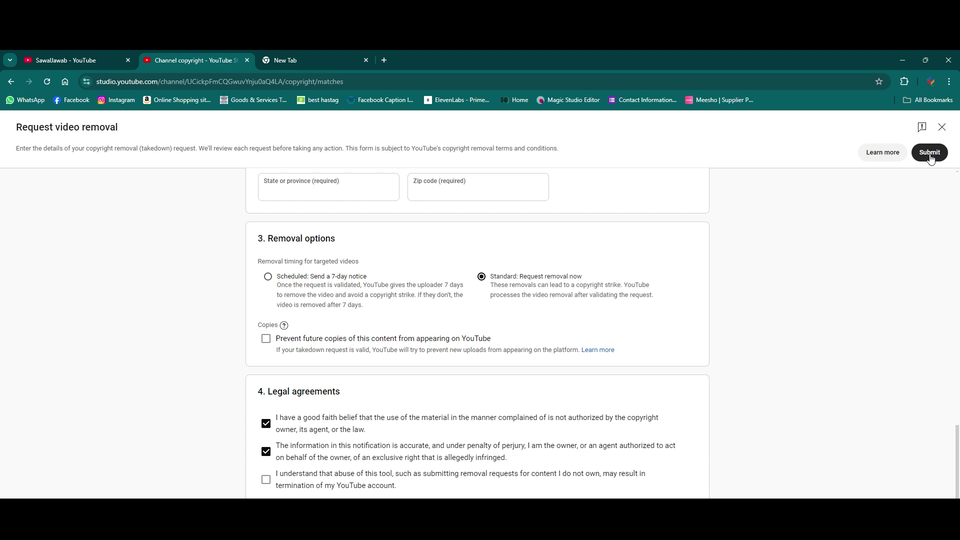
Step: Accept the remaining legal agreement about abuse of the tool and submit the video removal request
scroll(542, 416, "up", 1)
scroll(542, 416, "up", 5)
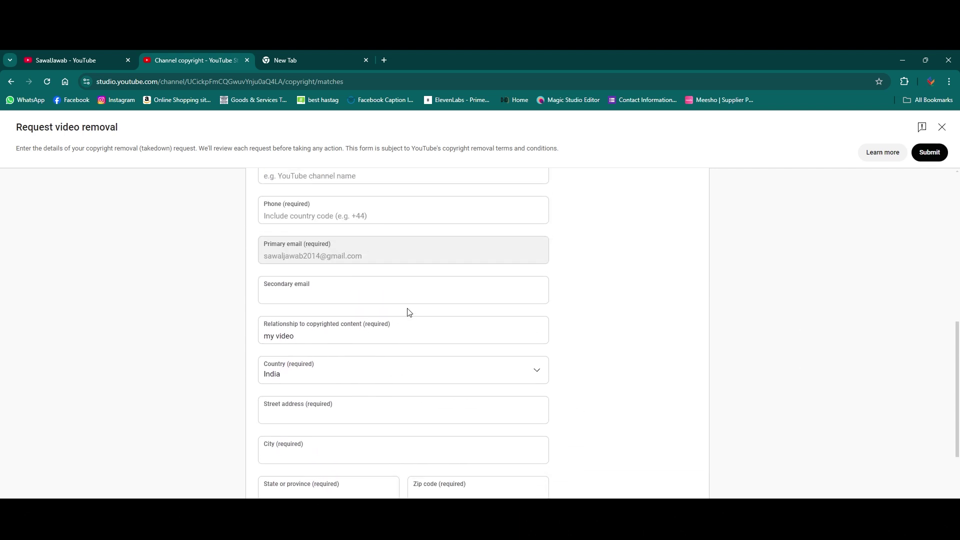
scroll(409, 312, "up", 1)
scroll(522, 397, "down", 7)
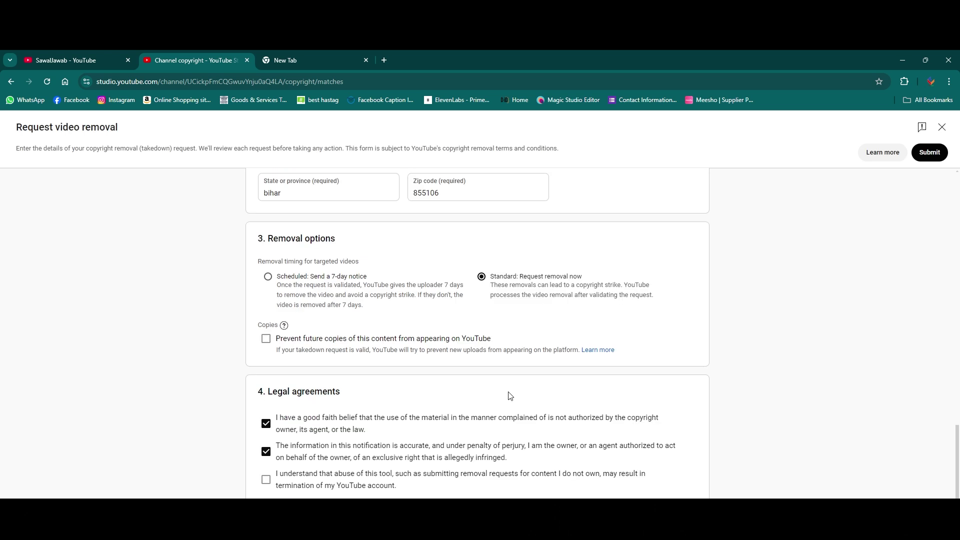
left_click(928, 153)
left_click(266, 479)
left_click(930, 152)
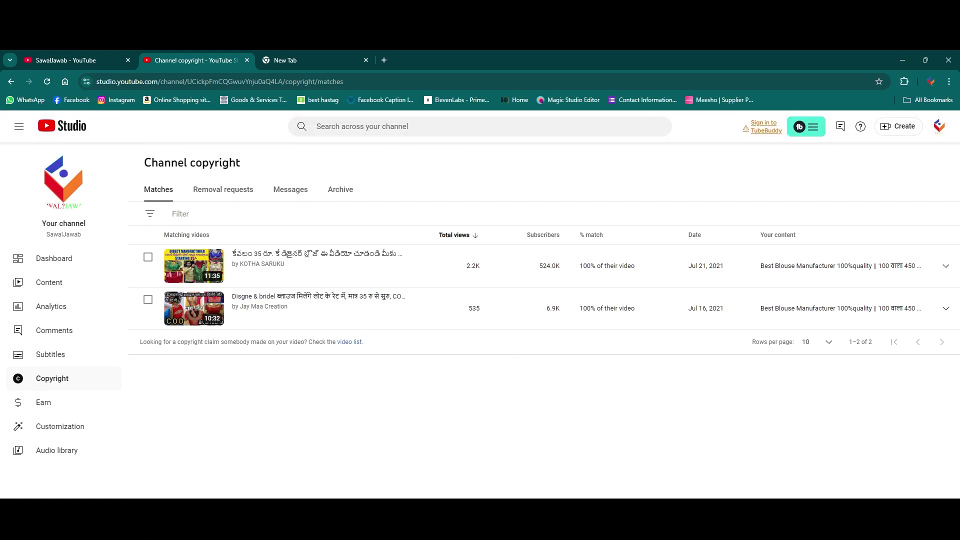
Step: Open the channel's removal requests and examine the status of the submitted ones
left_click(227, 193)
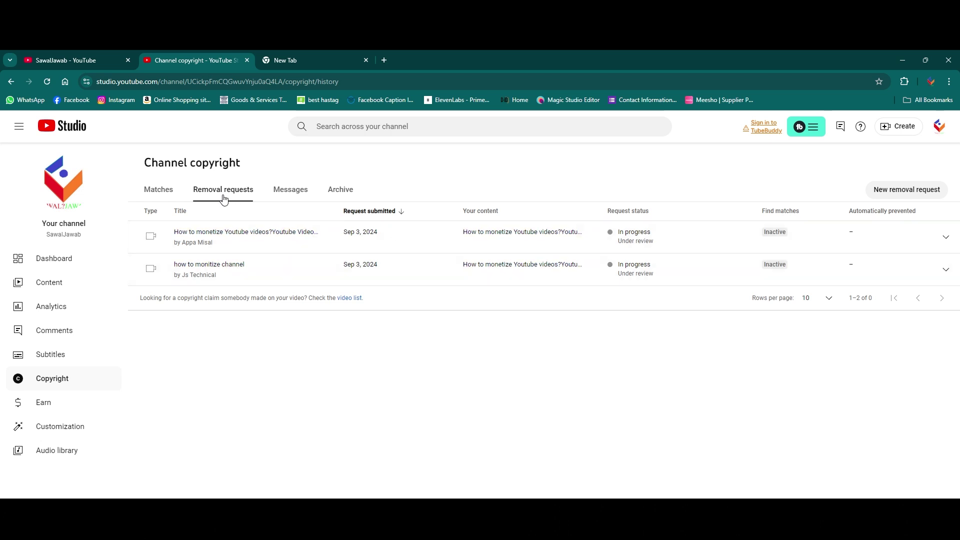
mouse_move(623, 219)
Step: Switch to Gmail, look through the Primary and Social mail and the additional folders, and return to the removal requests in YouTube Studio
left_click(335, 51)
left_click(865, 126)
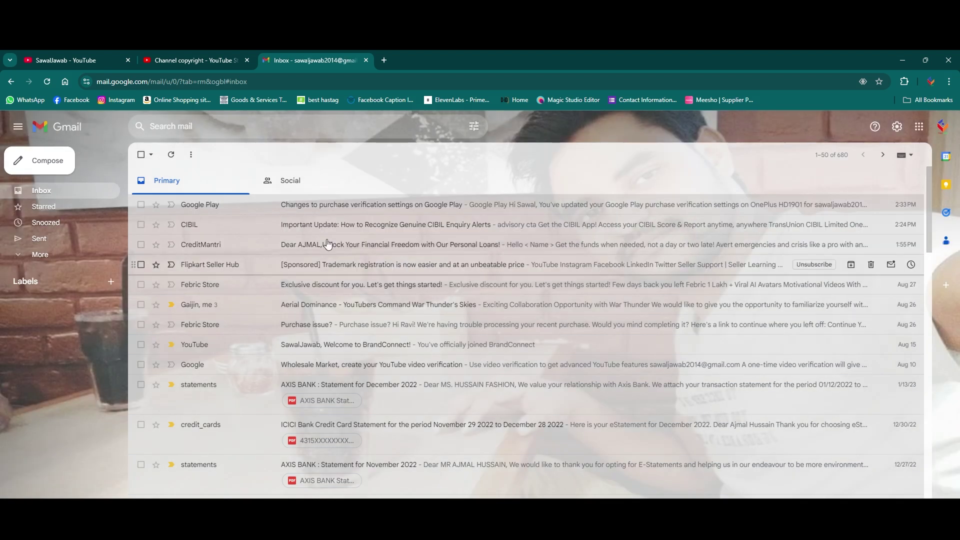
left_click(280, 184)
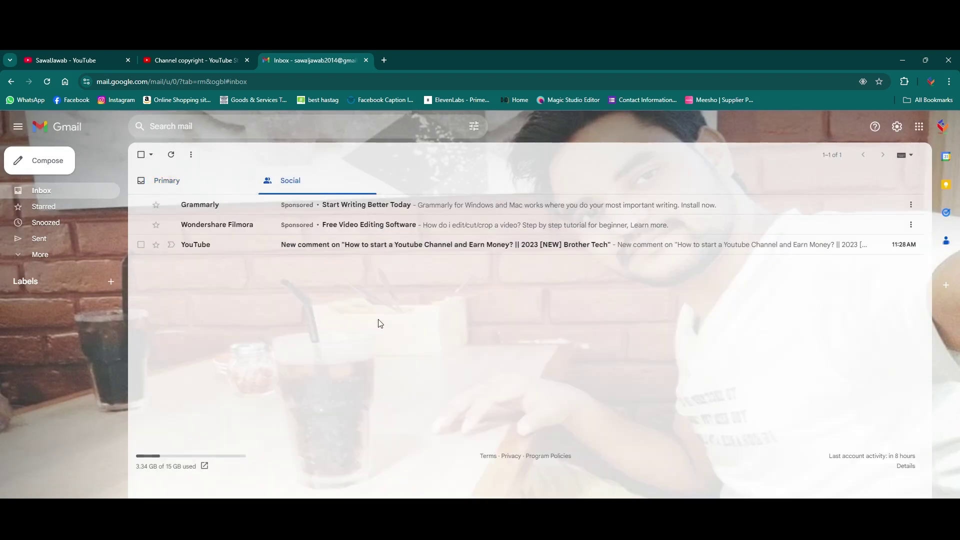
left_click(175, 184)
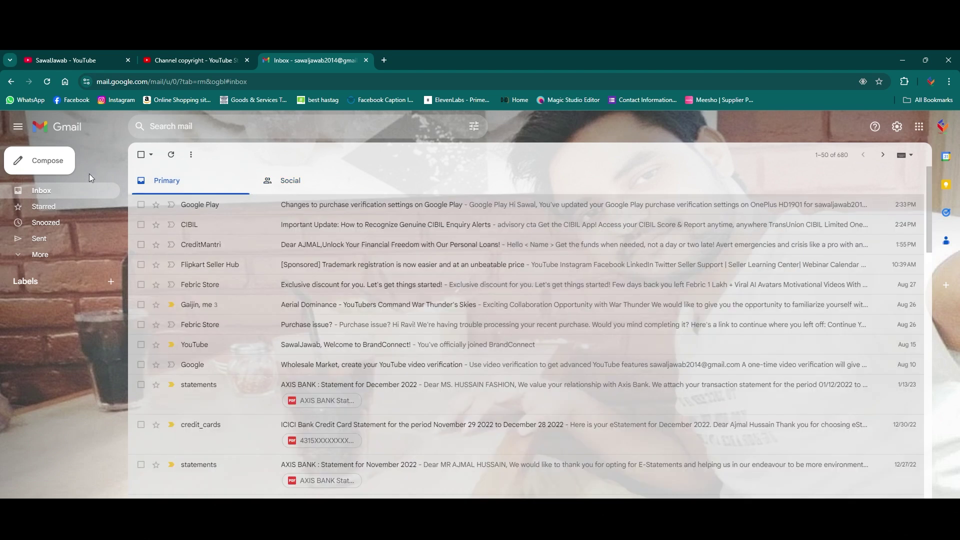
left_click(48, 255)
left_click(52, 254)
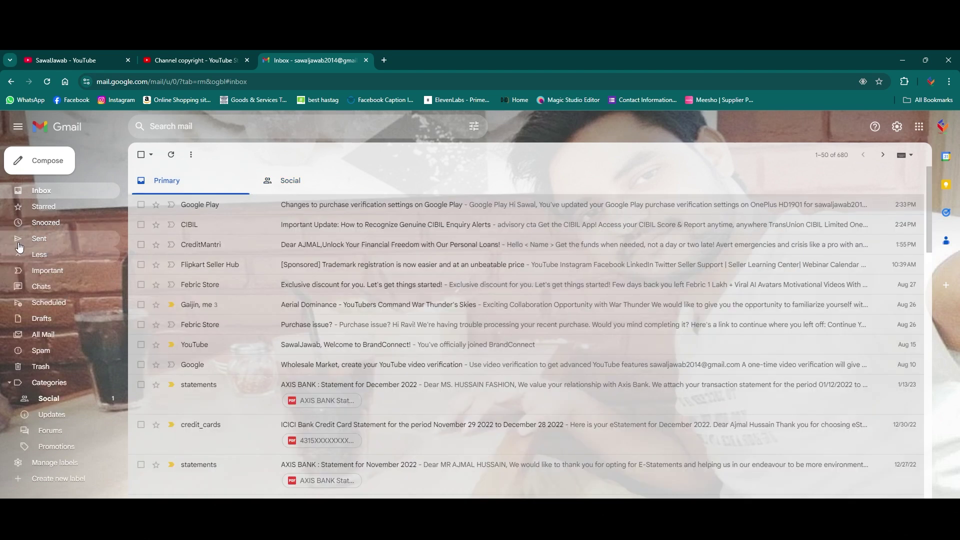
left_click(196, 59)
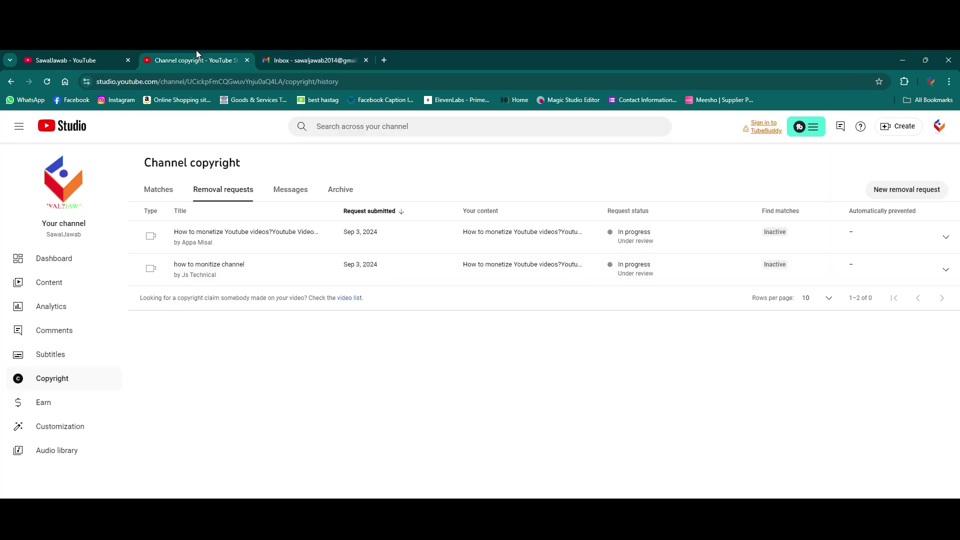